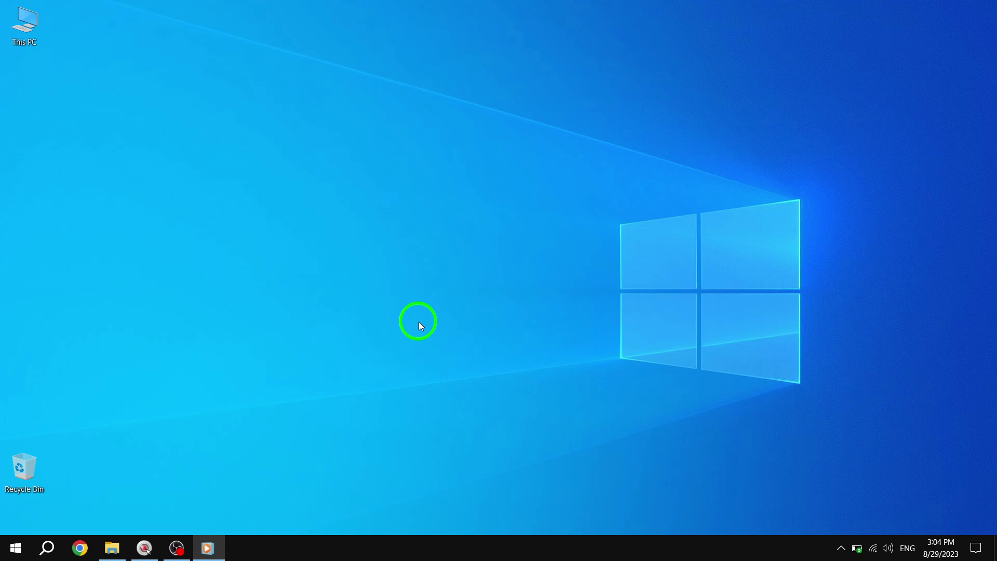
- Launch Chrome and turn off 'Use hardware acceleration when available' in System settings
left_click(88, 543)
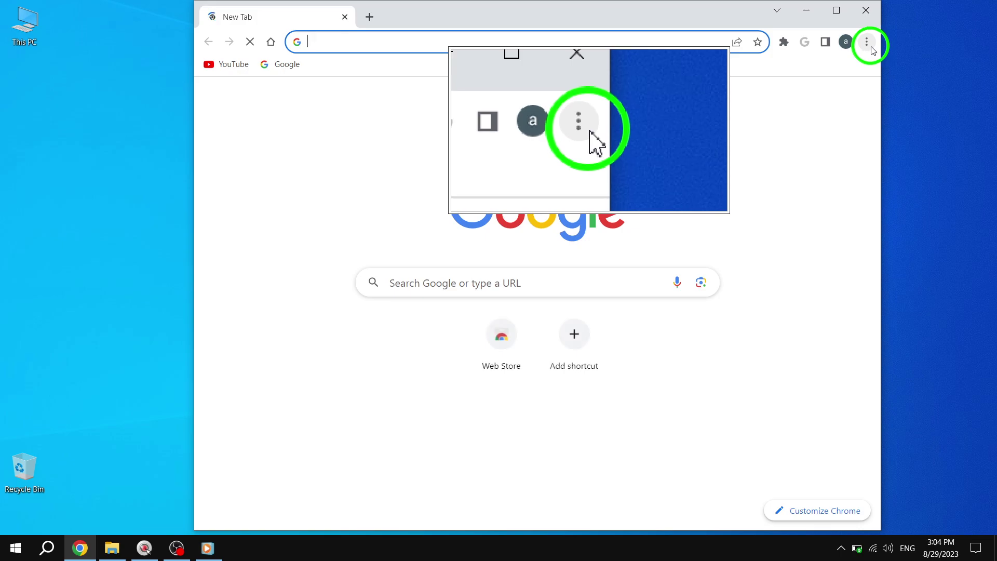
left_click(871, 47)
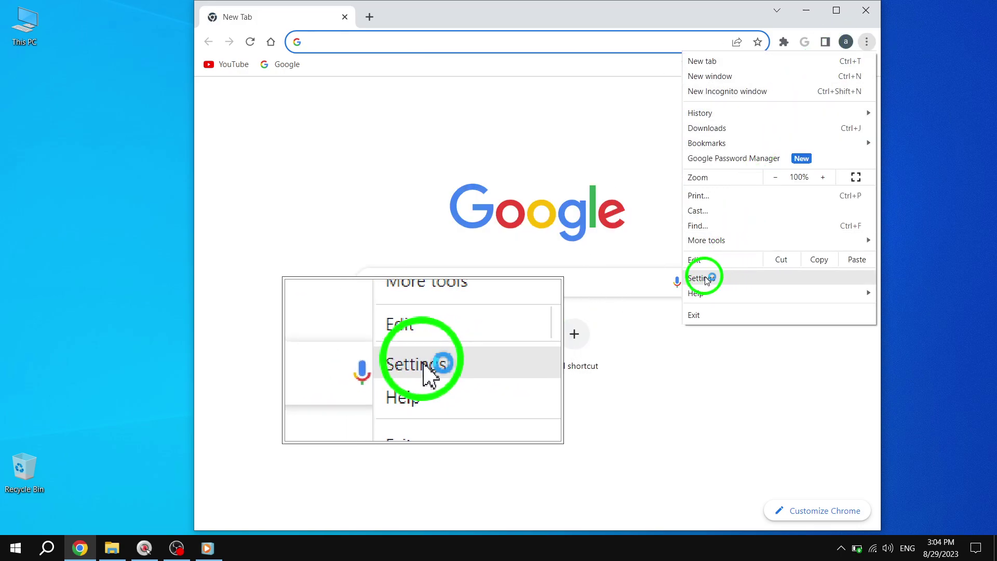
left_click(722, 282)
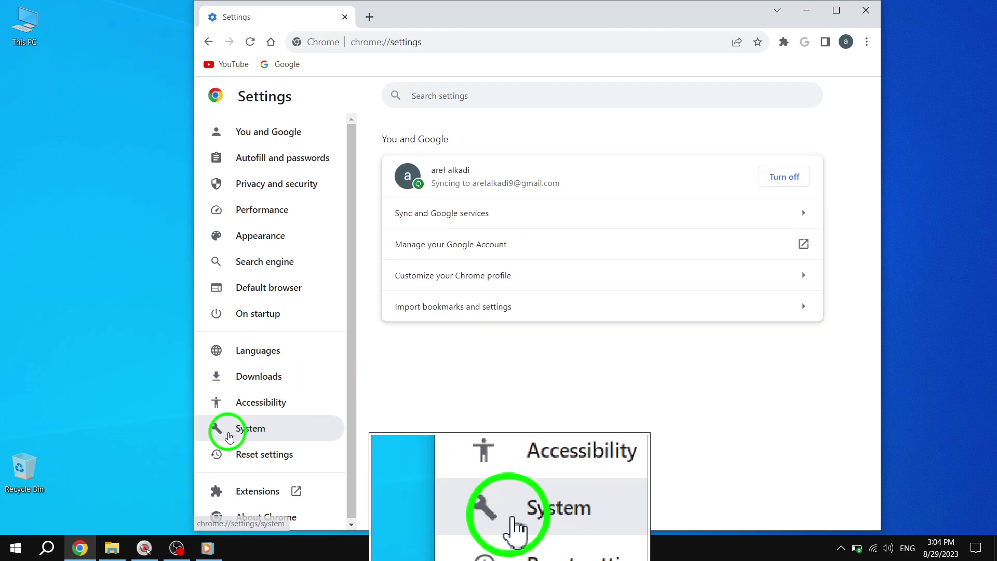
left_click(252, 430)
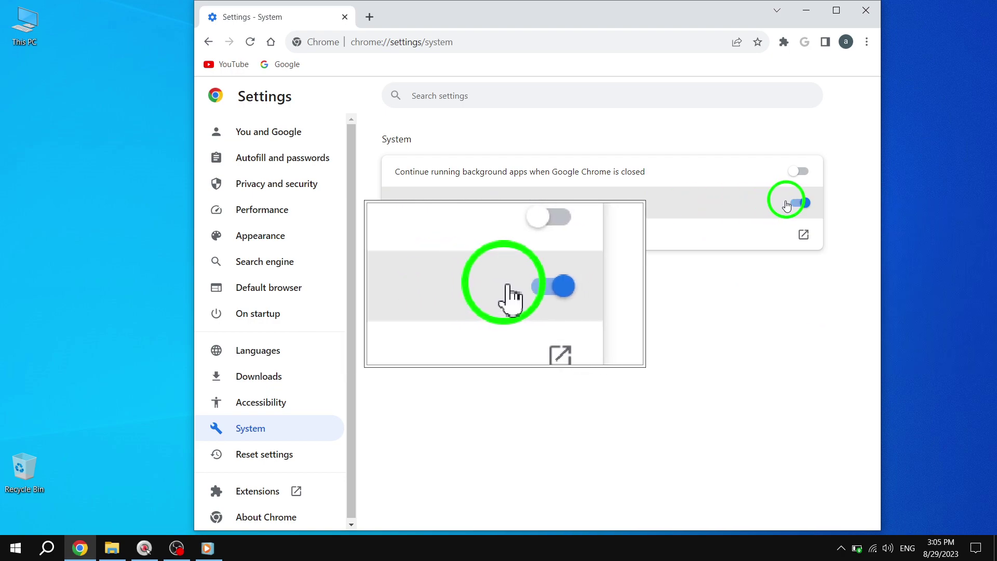
left_click(804, 206)
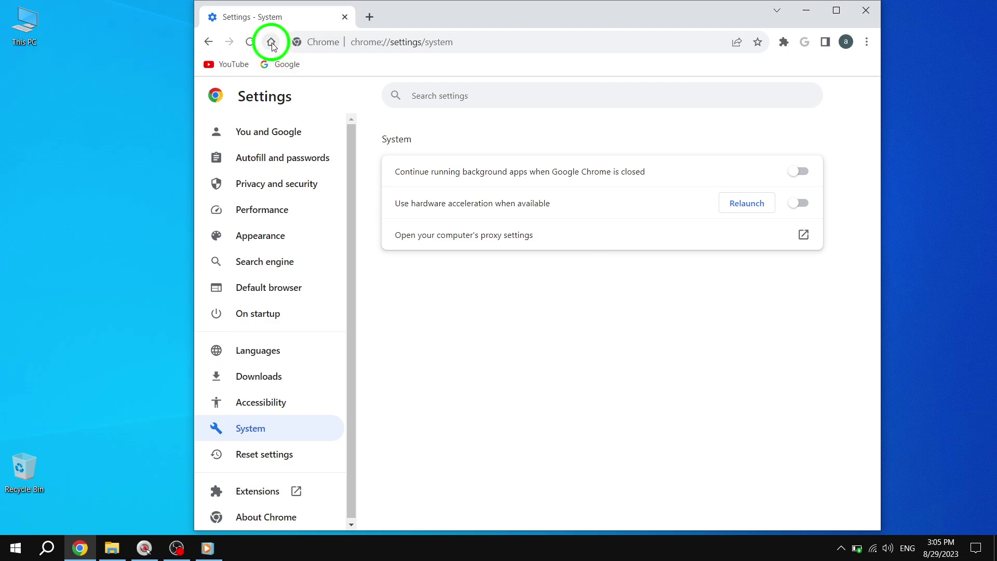
- Return to the New Tab page and open About Google Chrome to confirm version 116.0.5845.111
left_click(799, 202)
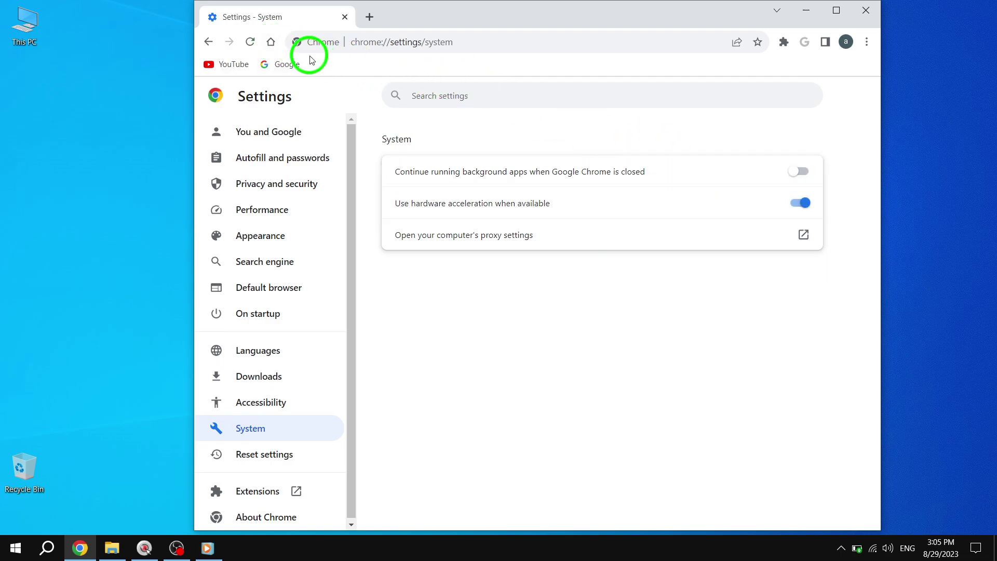
left_click(270, 42)
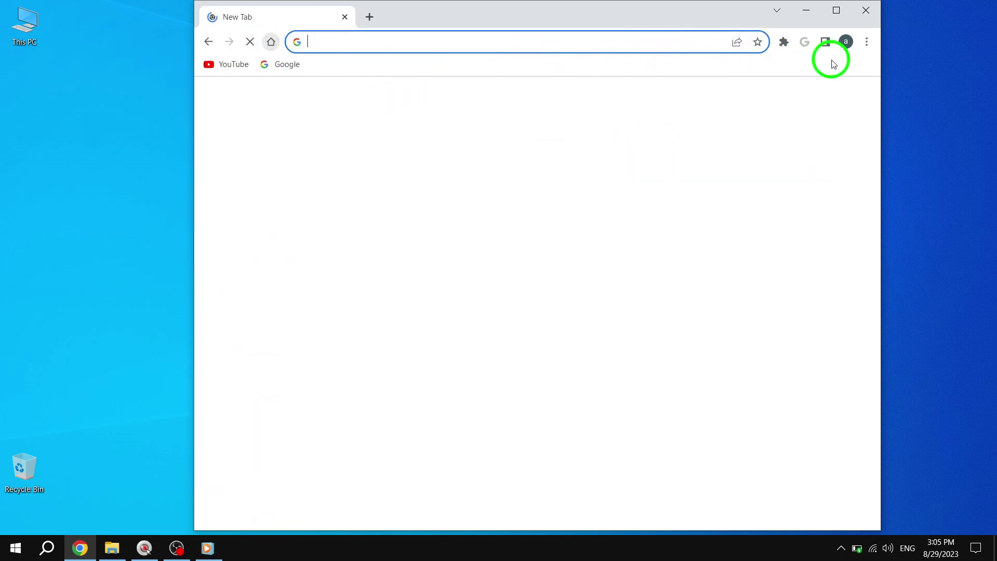
left_click(867, 42)
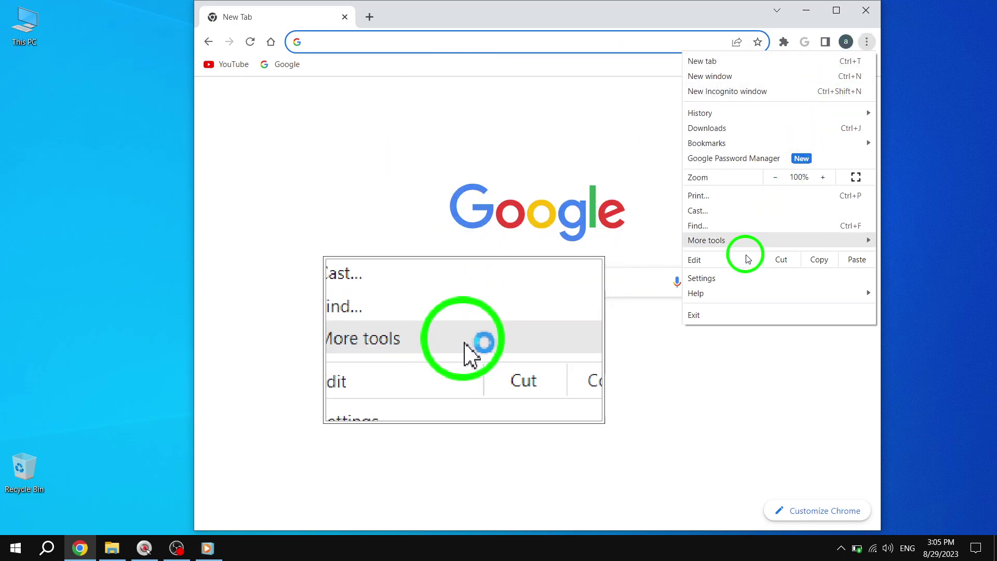
mouse_move(696, 294)
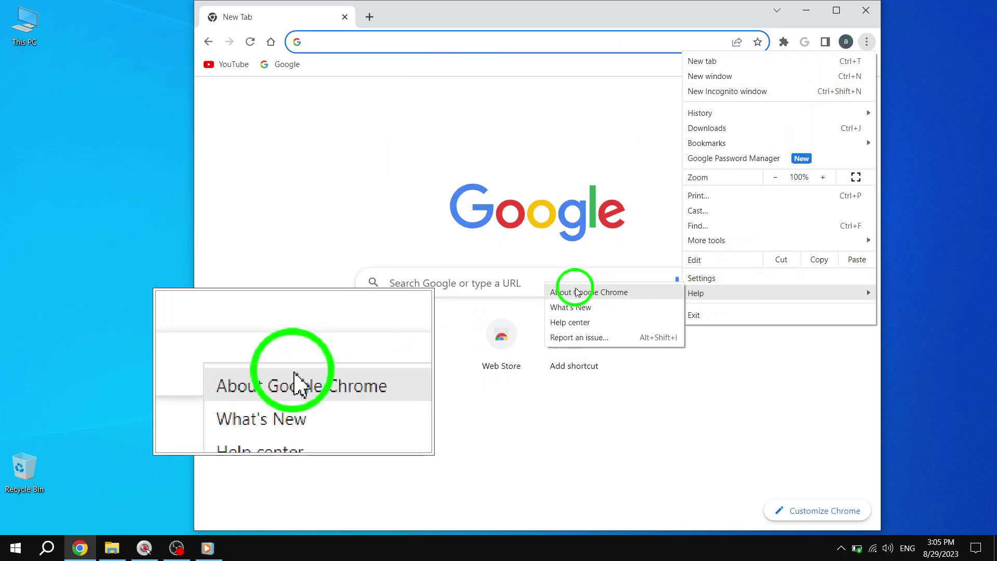
left_click(585, 293)
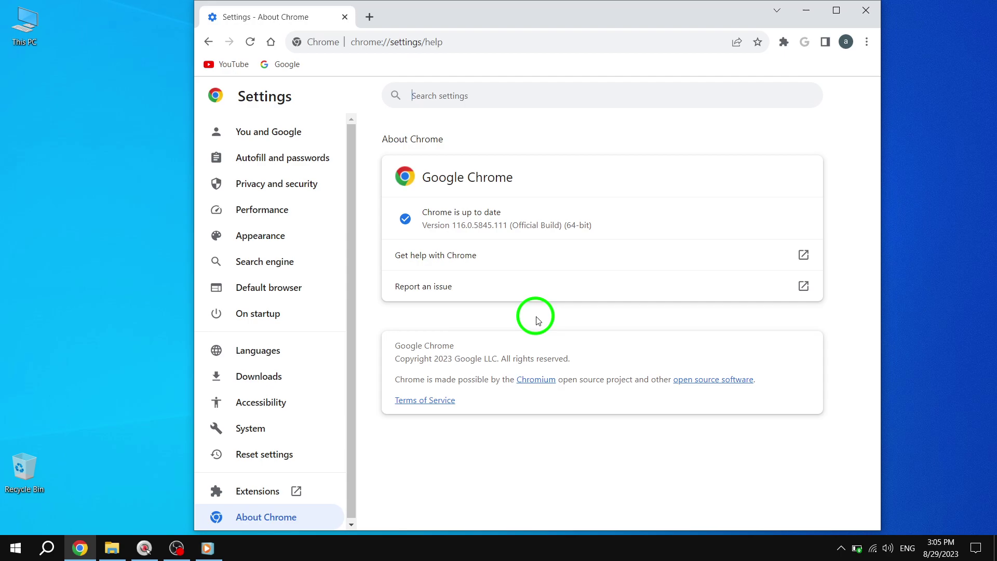
- Open the Extensions page and disable IDM Integration Module and Google Docs Offline
left_click(270, 41)
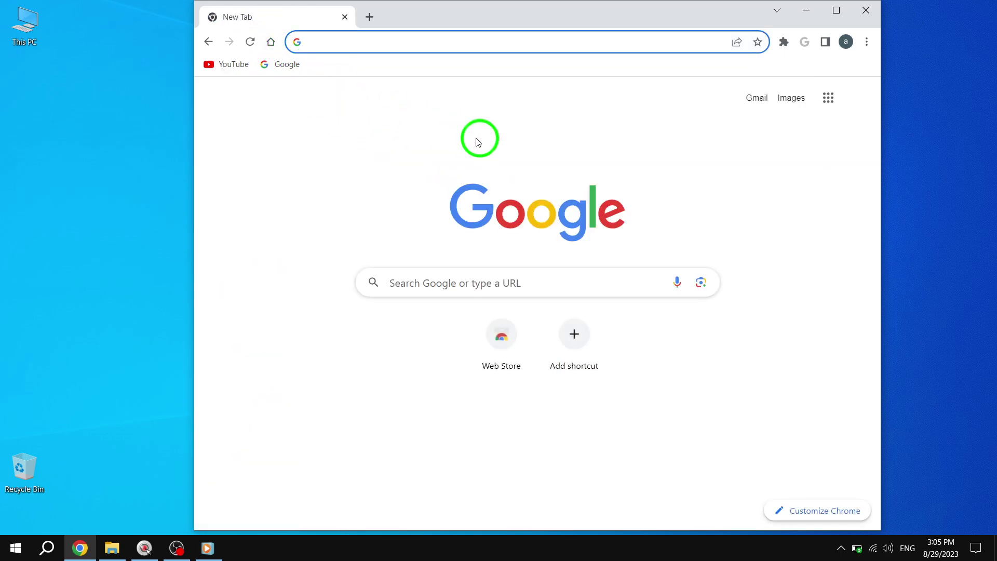
left_click(868, 45)
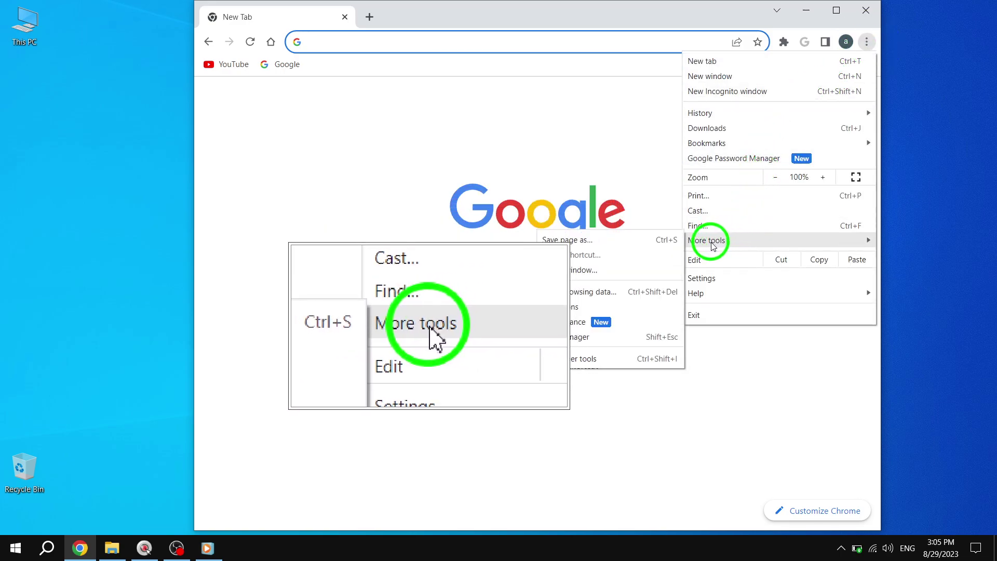
mouse_move(706, 239)
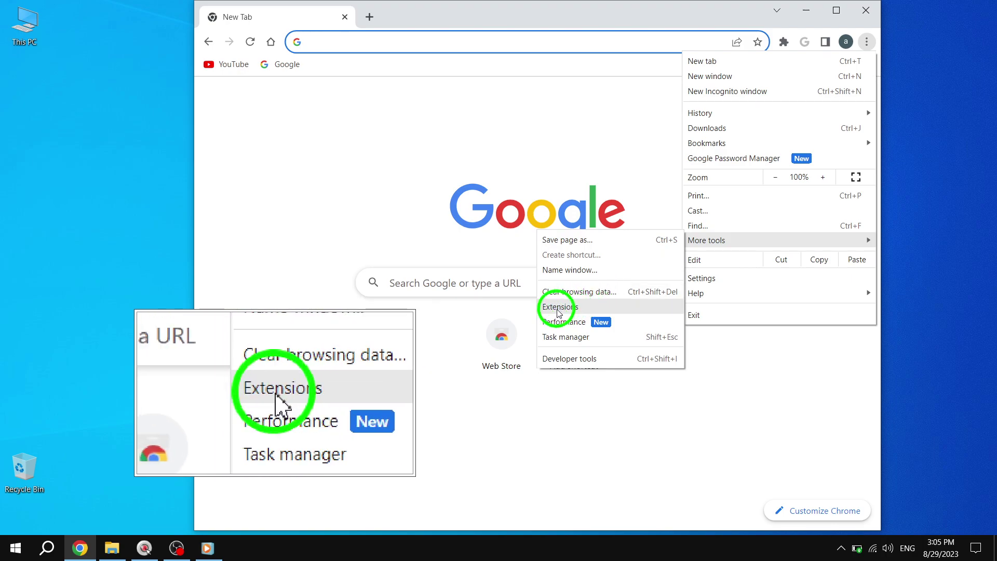
left_click(563, 307)
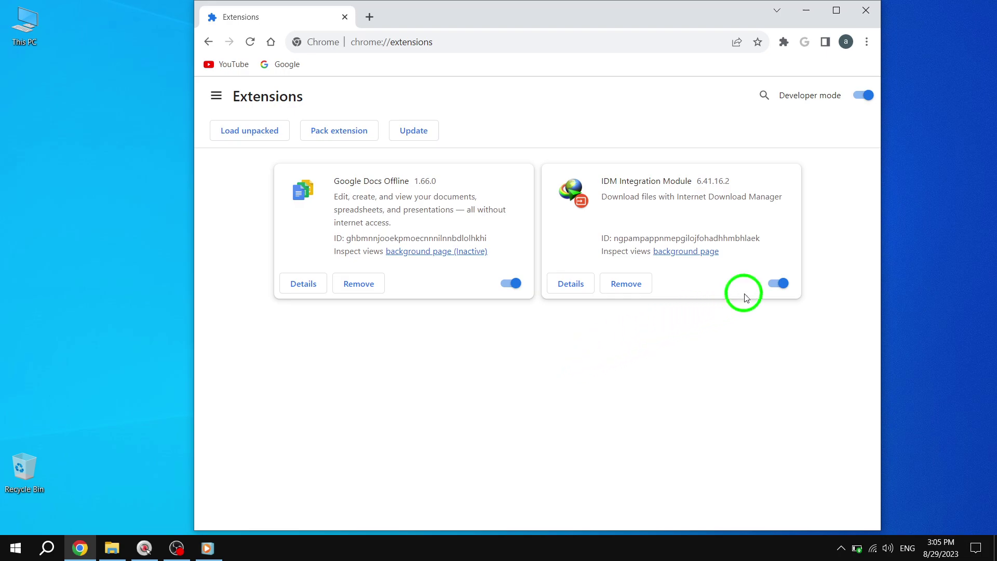
left_click(777, 285)
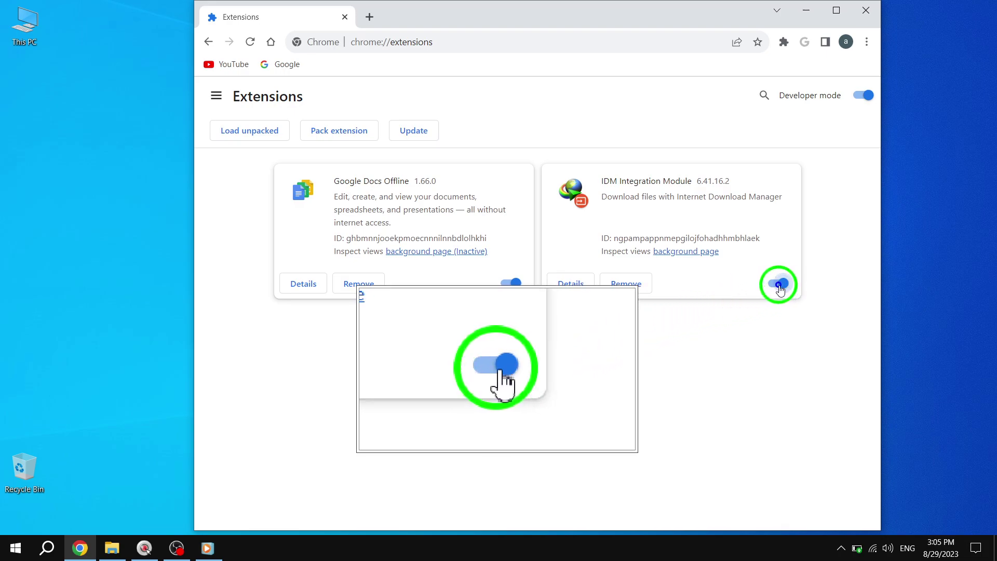
left_click(520, 285)
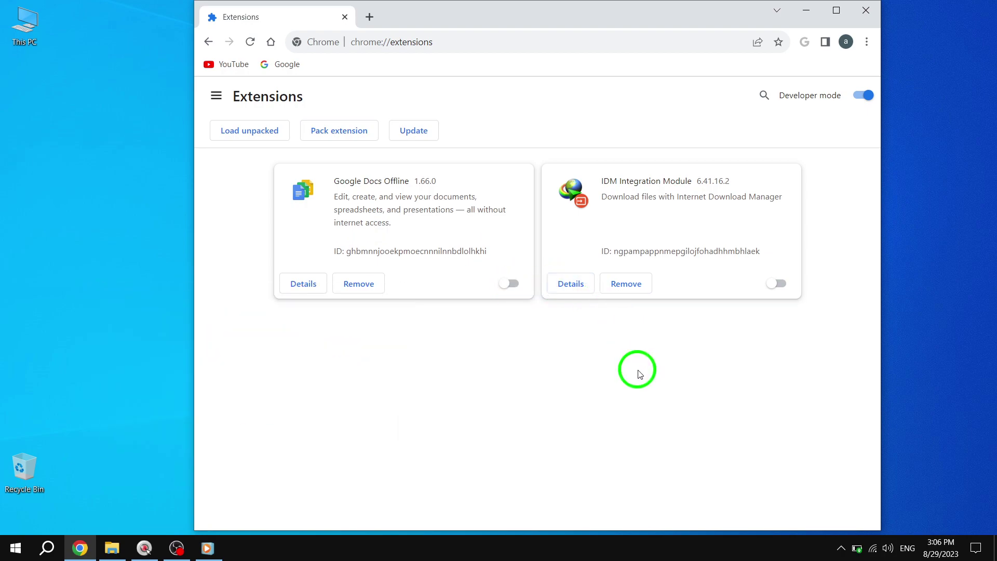